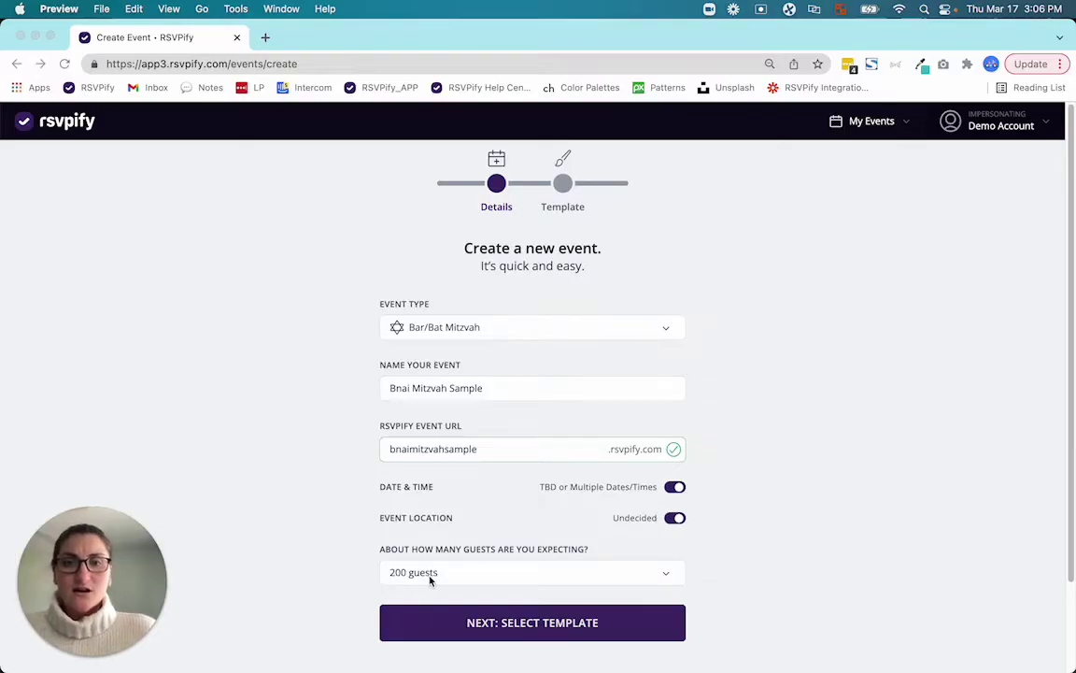
Proceed to template selection and create the event from the second, polka-dot photo template.
{"action": "left_click", "coordinate": [509, 623]}
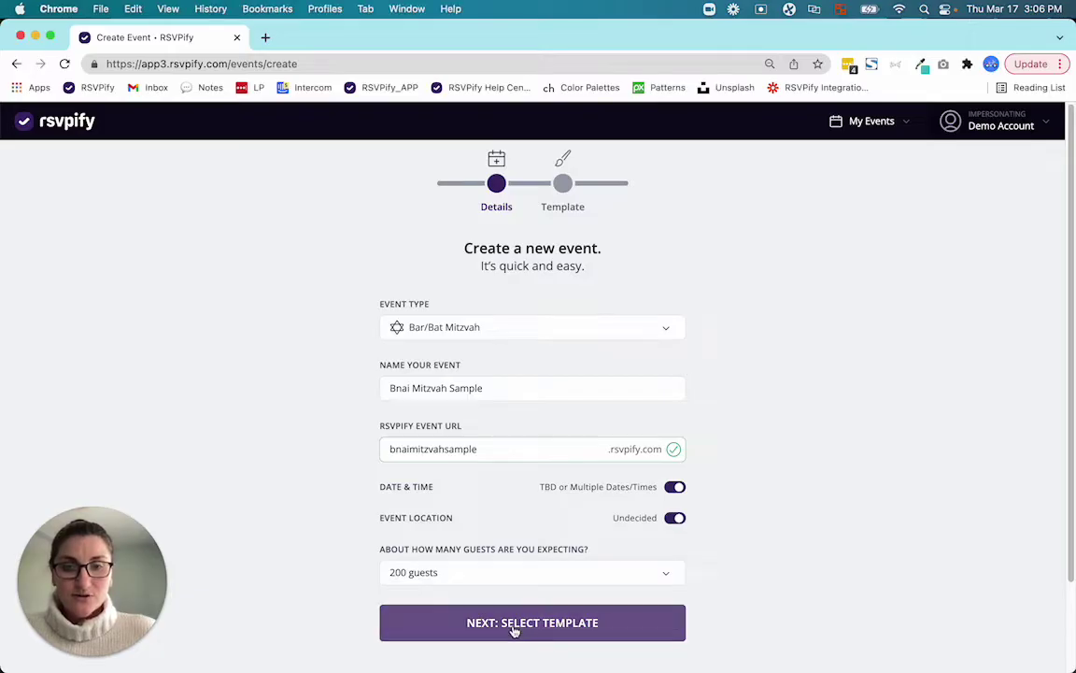
{"action": "left_click", "coordinate": [513, 632]}
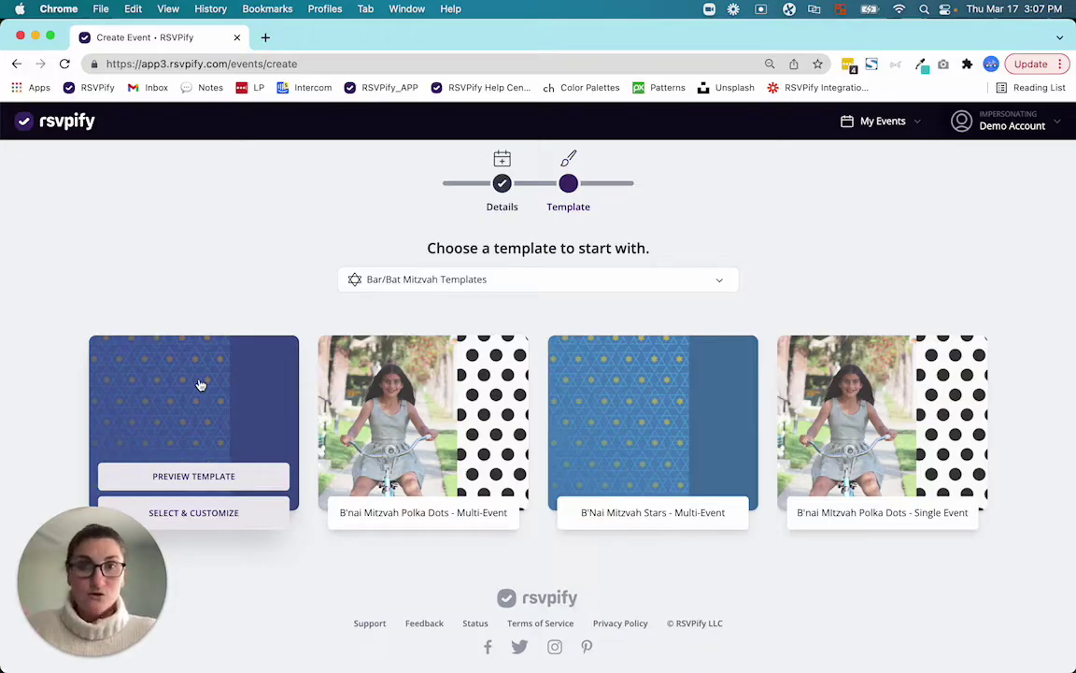
{"action": "mouse_move", "coordinate": [423, 411]}
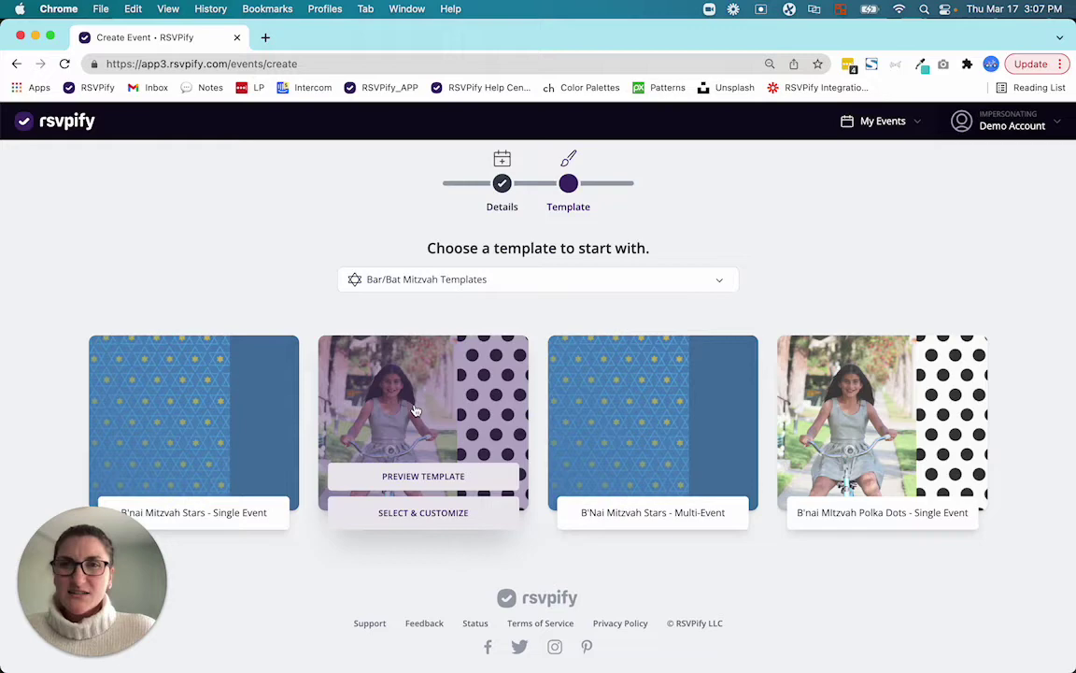
{"action": "left_click", "coordinate": [416, 412]}
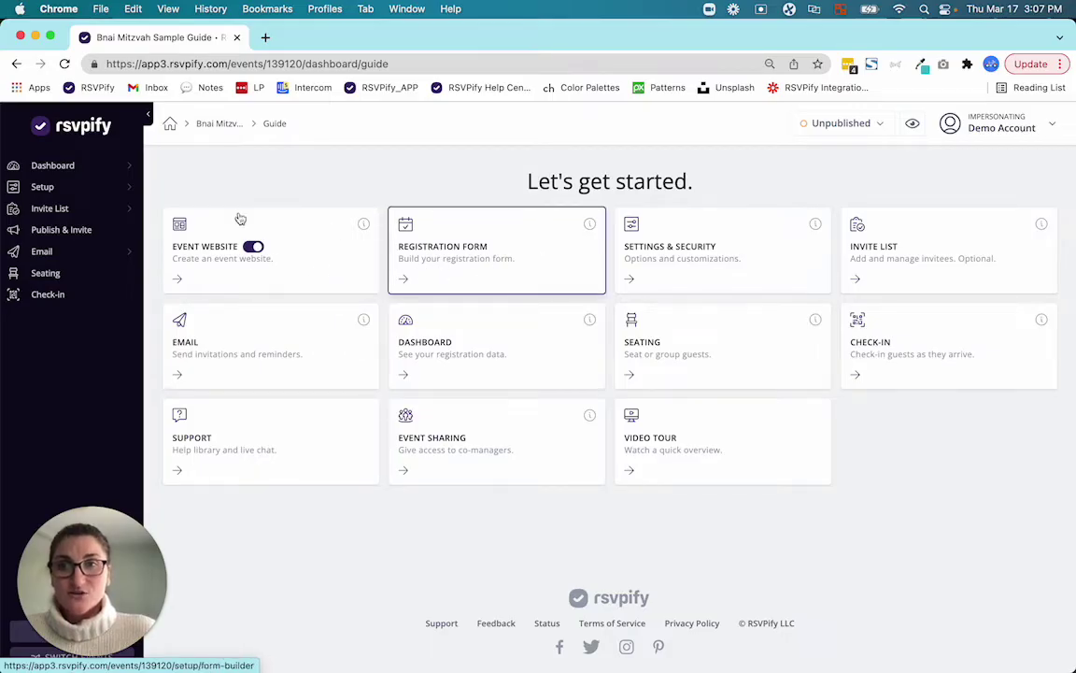
Expand the Setup section in the event's left sidebar.
{"action": "left_click", "coordinate": [49, 187]}
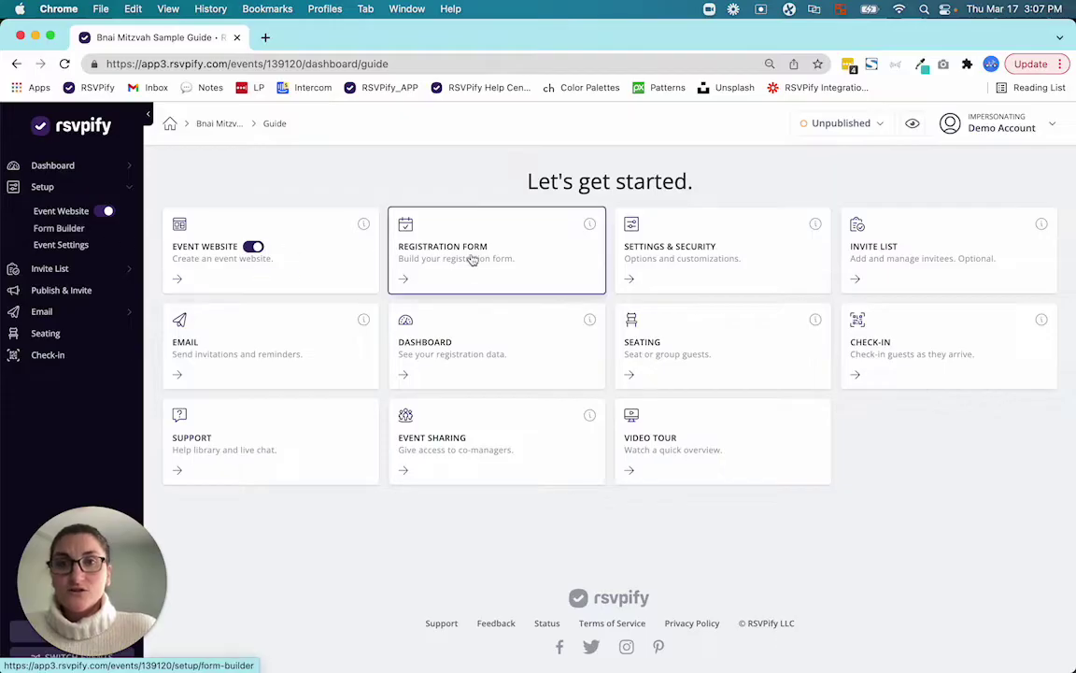
Open the Form Builder and scroll through the celebrate, Sevice & Kiddush Lunch and Party cards.
{"action": "left_click", "coordinate": [56, 231]}
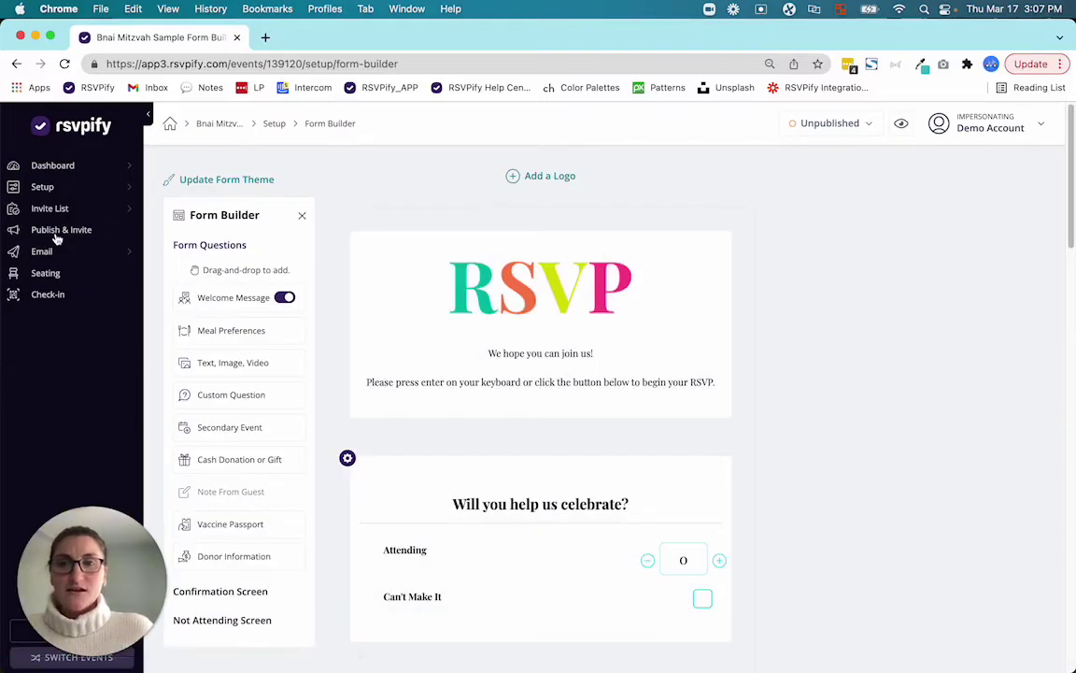
{"action": "scroll", "coordinate": [745, 460], "scroll_direction": "down", "scroll_amount": 3}
{"action": "scroll", "coordinate": [745, 460], "scroll_direction": "down", "scroll_amount": 3}
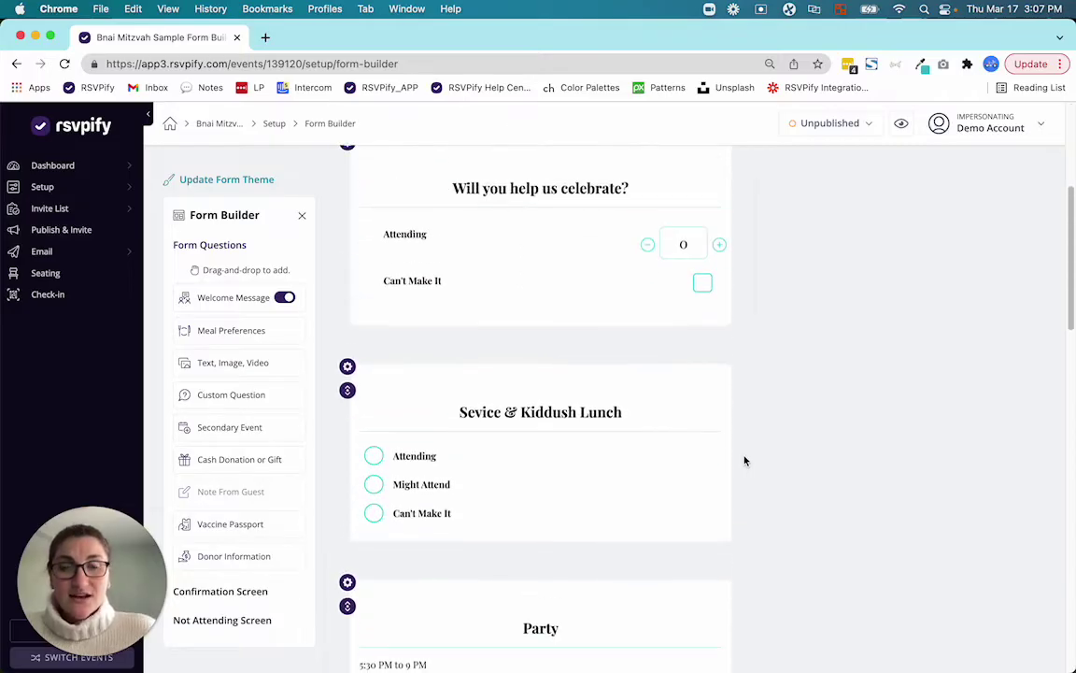
{"action": "scroll", "coordinate": [744, 458], "scroll_direction": "up", "scroll_amount": 2}
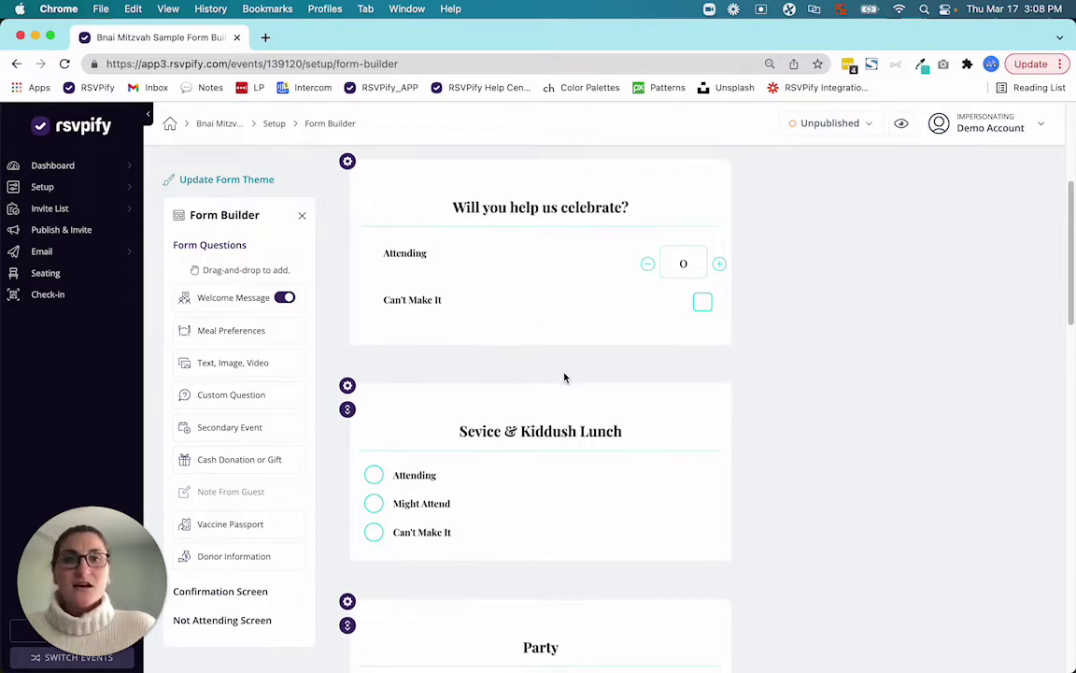
Drag a Custom Question into the form just above the Sevice & Kiddush Lunch card.
{"action": "scroll", "coordinate": [505, 332], "scroll_direction": "down", "scroll_amount": 2}
{"action": "scroll", "coordinate": [505, 364], "scroll_direction": "down", "scroll_amount": 2}
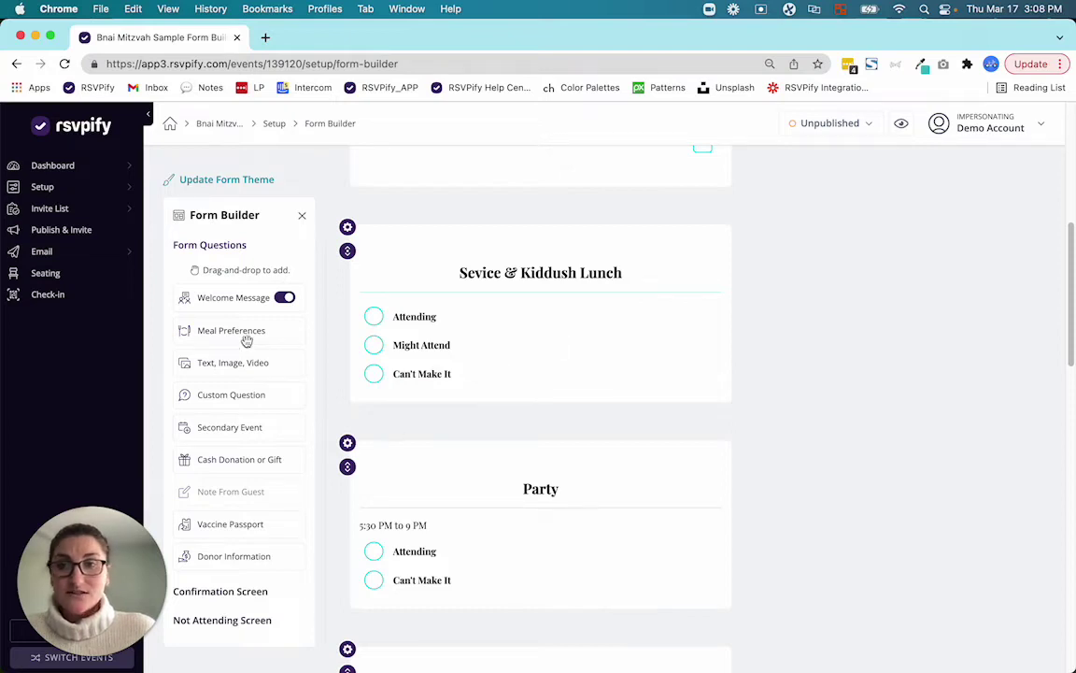
{"action": "left_click_drag", "start_coordinate": [240, 383], "coordinate": [515, 252]}
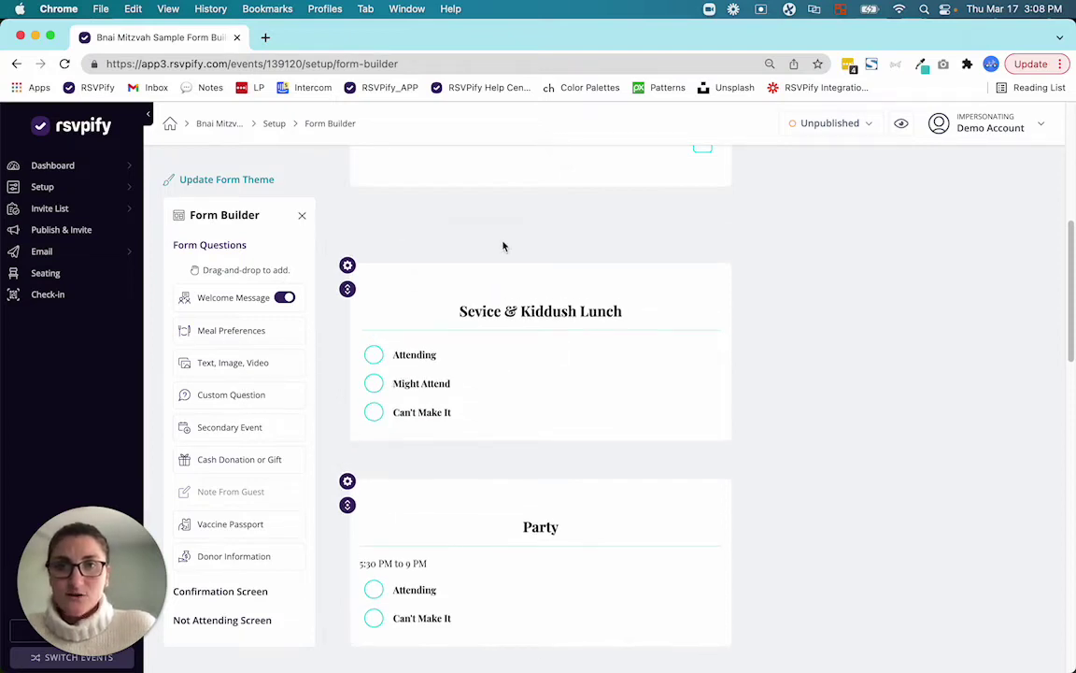
Make the new custom question a Select One question worded 'Services?'.
{"action": "left_click", "coordinate": [349, 227]}
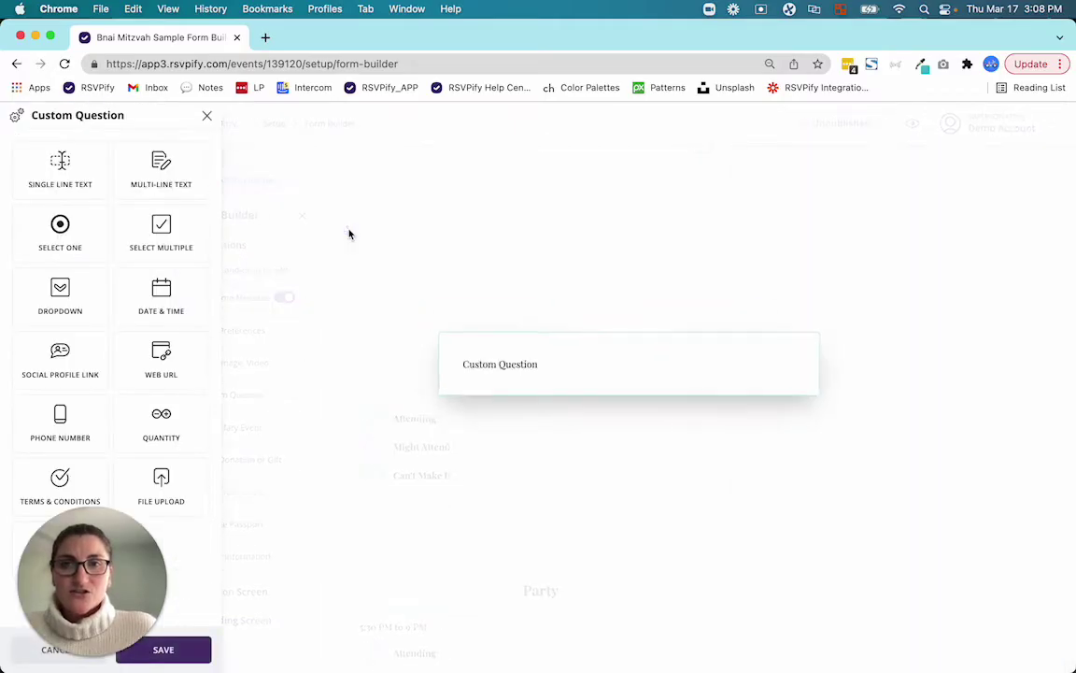
{"action": "left_click", "coordinate": [79, 223]}
{"action": "left_click_drag", "start_coordinate": [93, 523], "coordinate": [977, 561]}
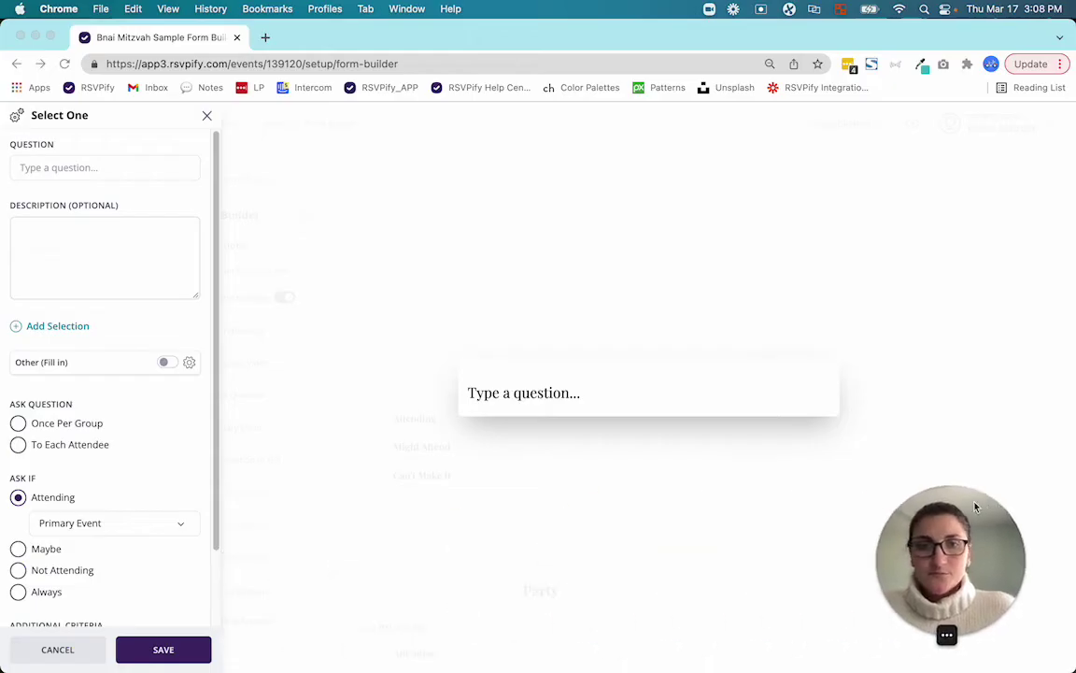
{"action": "left_click", "coordinate": [65, 167]}
{"action": "type", "text": "Services"}
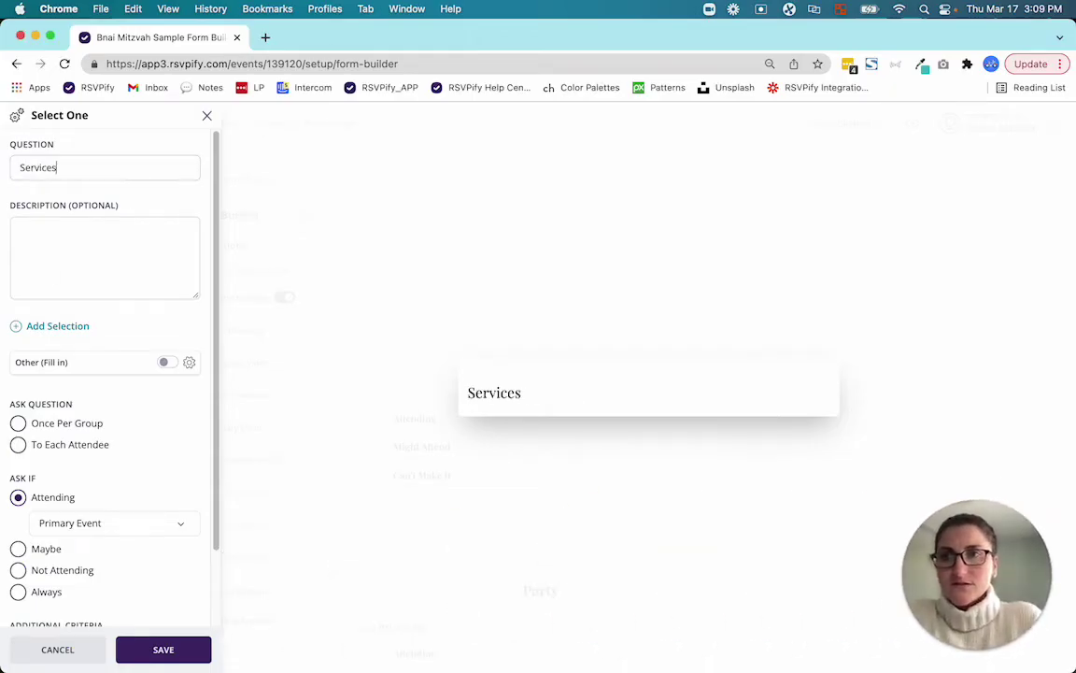
{"action": "type", "text": "?"}
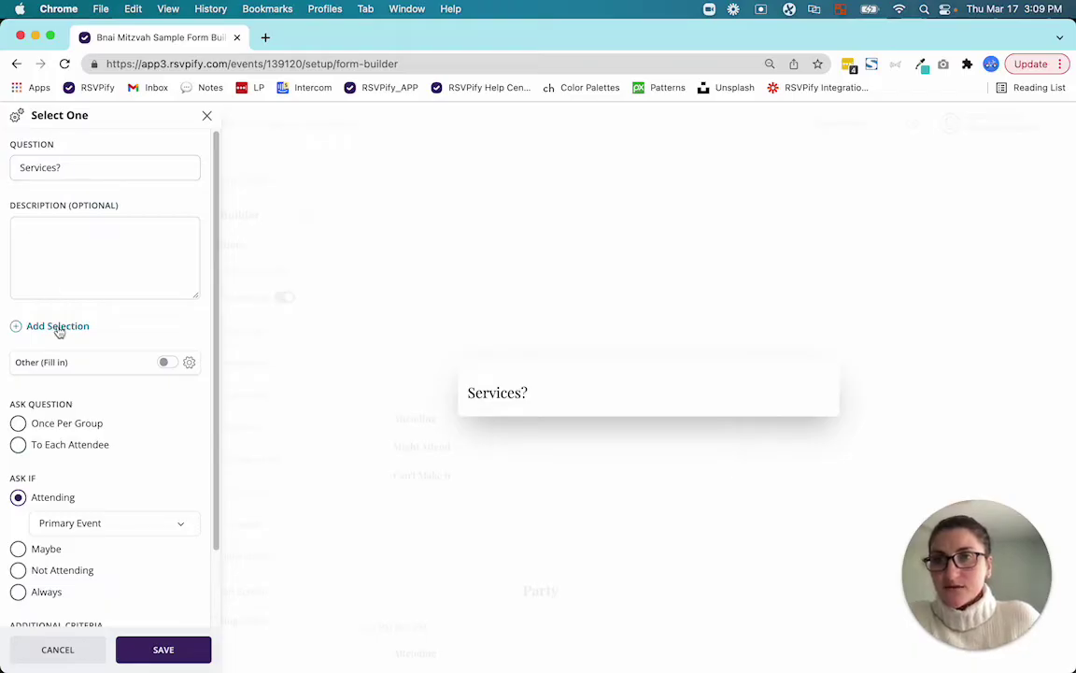
Add and save two answer options, 'yes' and 'no'.
{"action": "left_click", "coordinate": [59, 327]}
{"action": "left_click", "coordinate": [79, 229]}
{"action": "type", "text": "Te"}
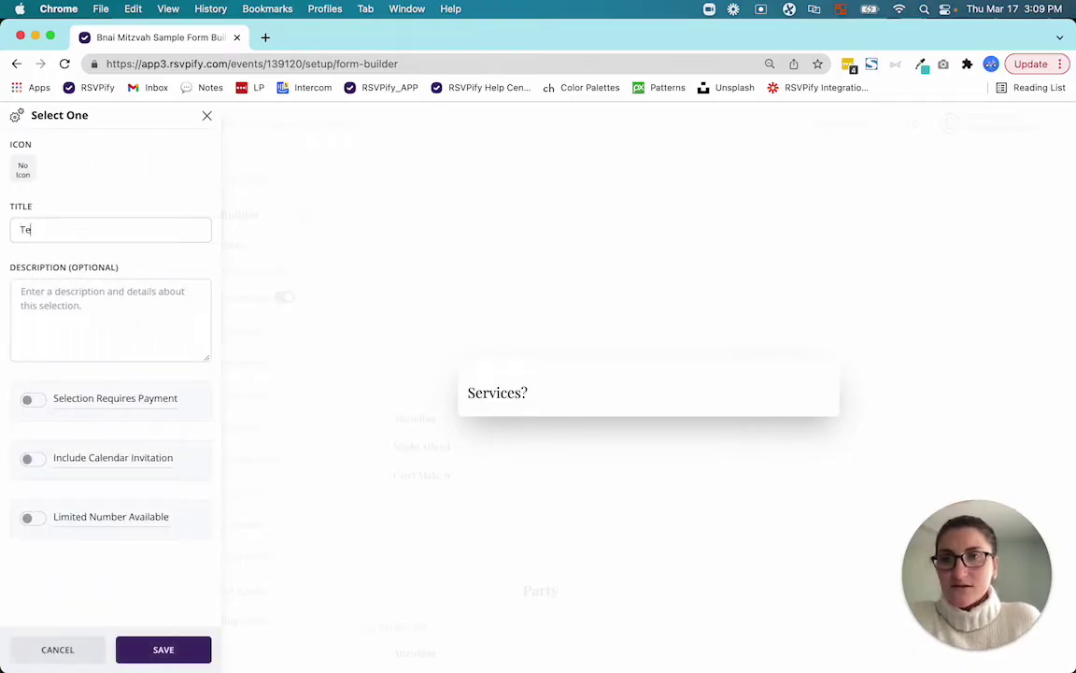
{"action": "key", "text": "BackSpace"}
{"action": "key", "text": "BackSpace"}
{"action": "type", "text": "yest"}
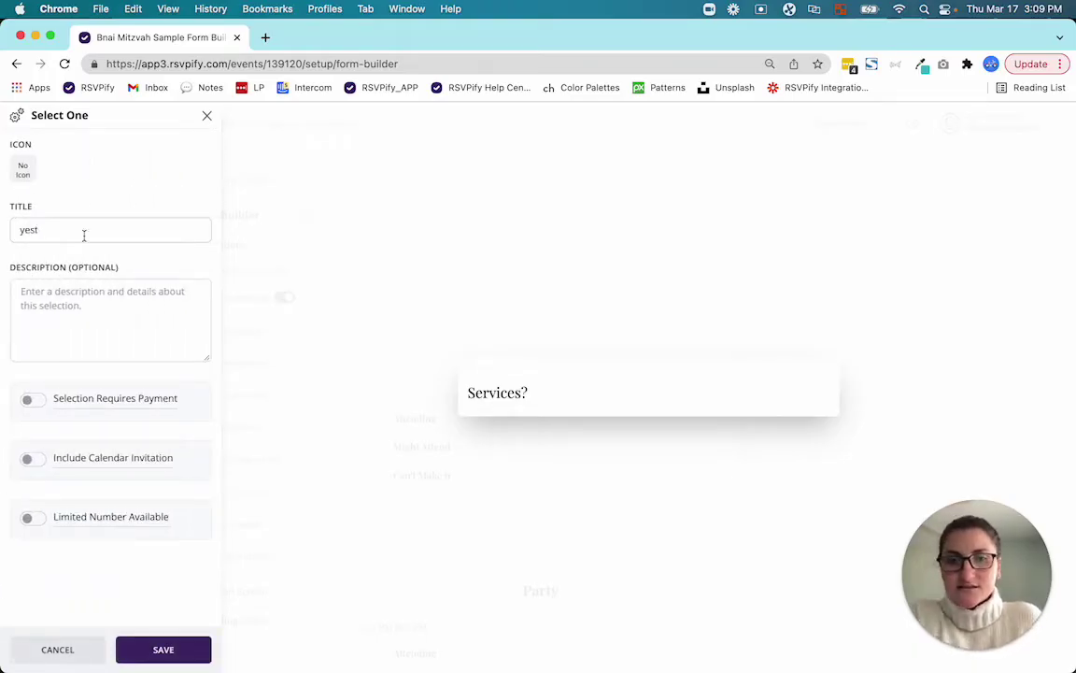
{"action": "key", "text": "BackSpace"}
{"action": "left_click", "coordinate": [156, 651]}
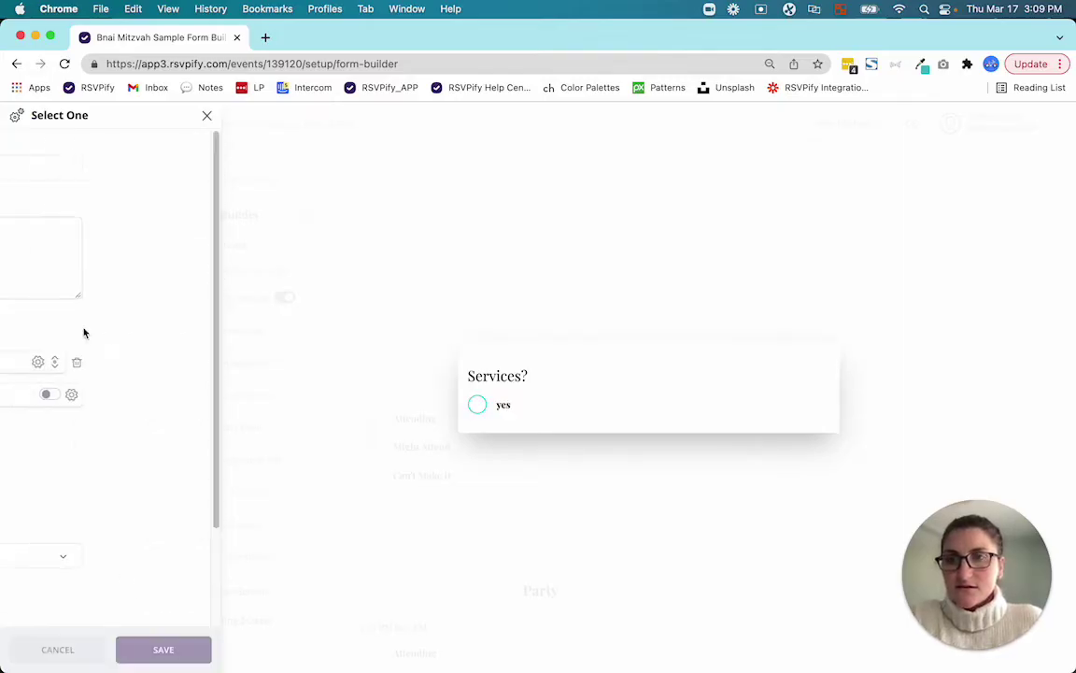
{"action": "left_click", "coordinate": [58, 326]}
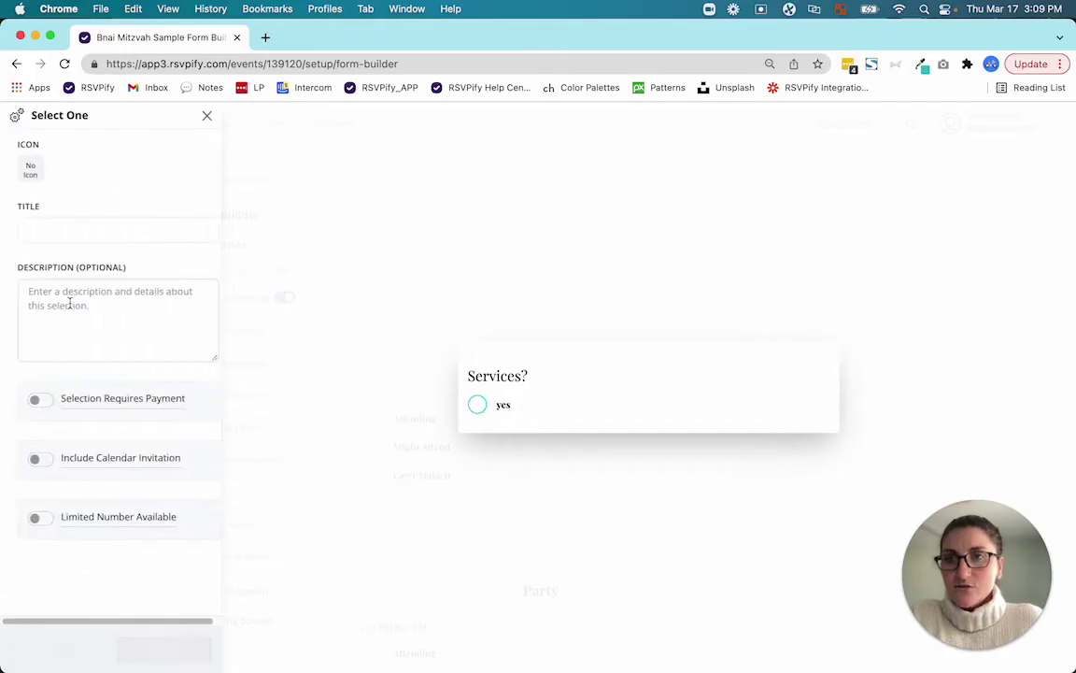
{"action": "type", "text": "no"}
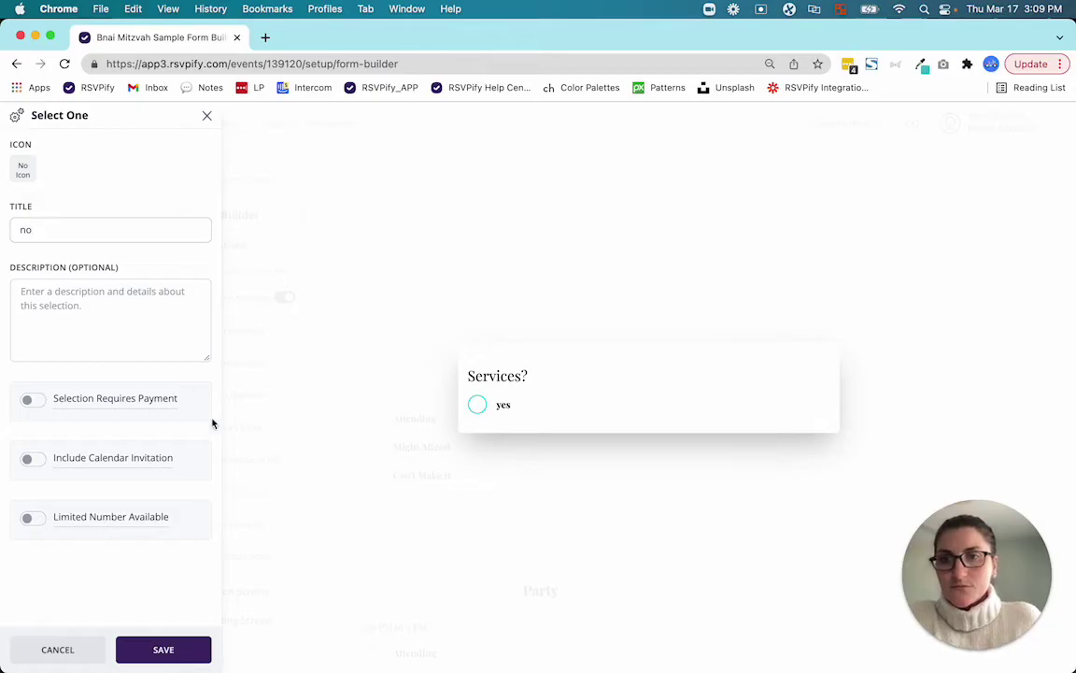
{"action": "left_click", "coordinate": [170, 643]}
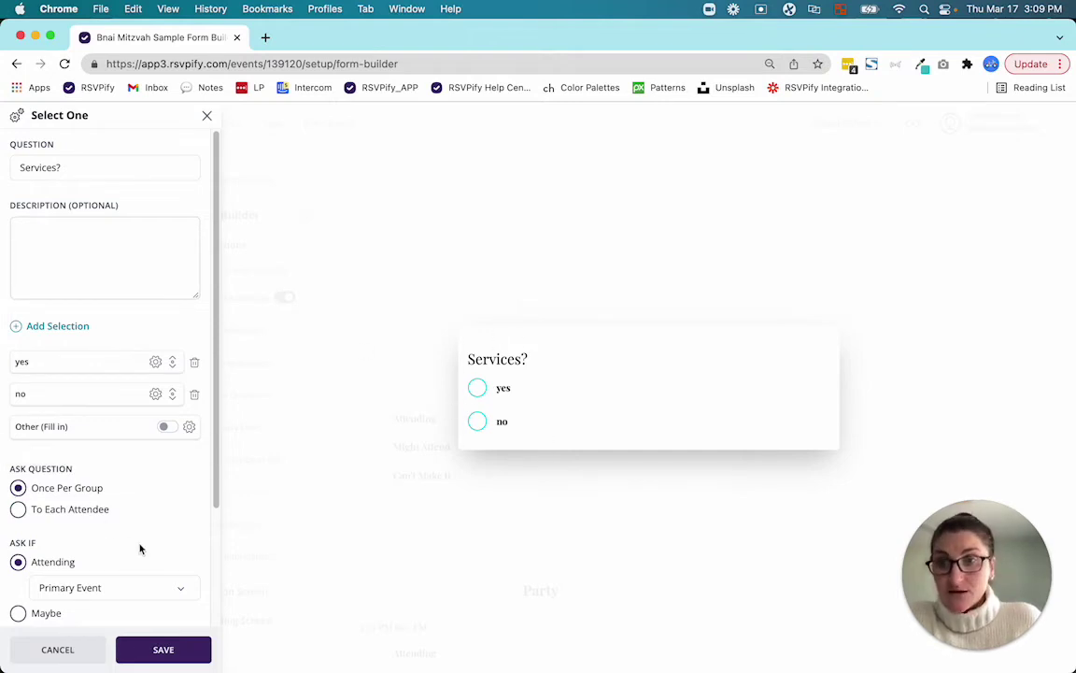
Keep Once Per Group and Attending Primary Event, then save the Services? question.
{"action": "scroll", "coordinate": [140, 549], "scroll_direction": "down", "scroll_amount": 1}
{"action": "scroll", "coordinate": [140, 548], "scroll_direction": "down", "scroll_amount": 2}
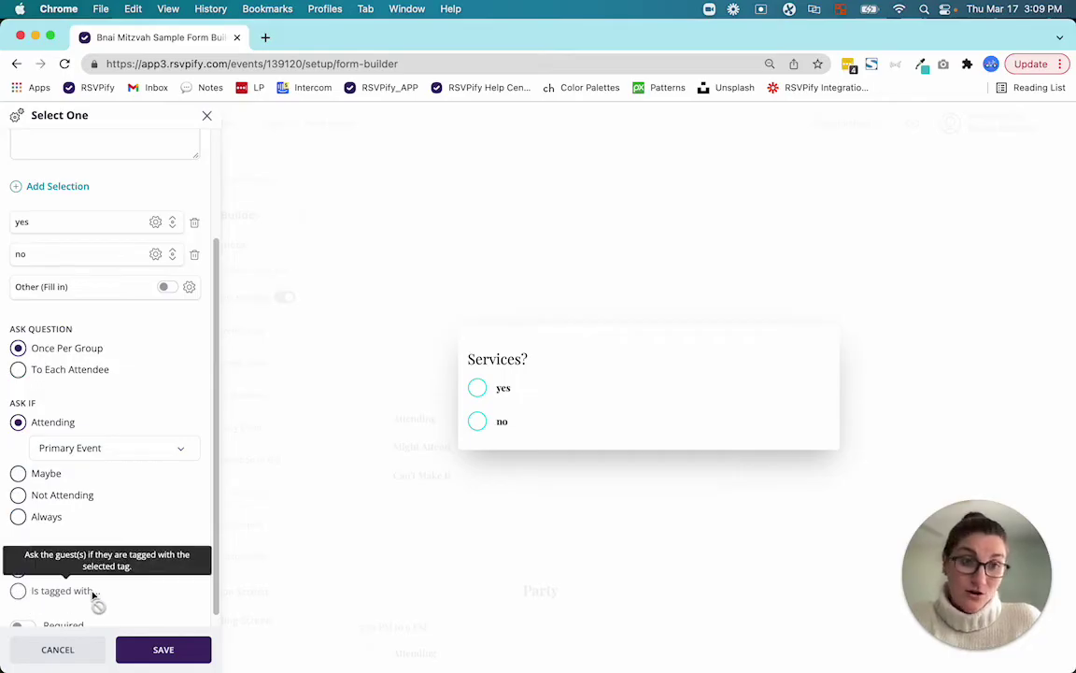
{"action": "left_click", "coordinate": [170, 654]}
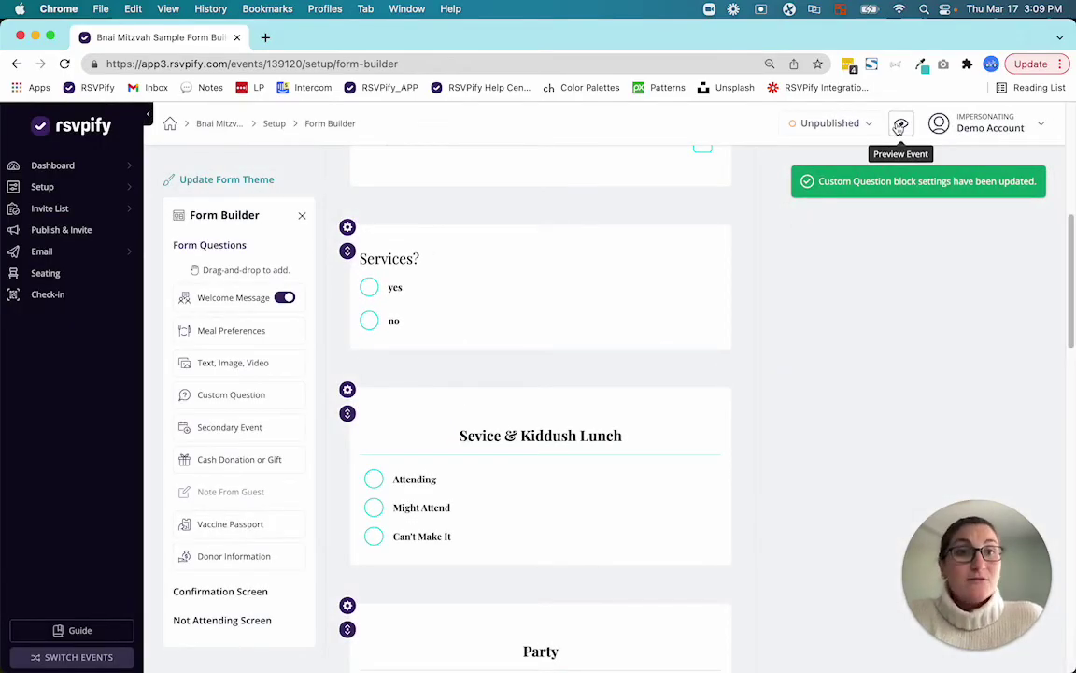
Preview the event, start the RSVP, and add two more attending guests for three total.
{"action": "left_click", "coordinate": [900, 125]}
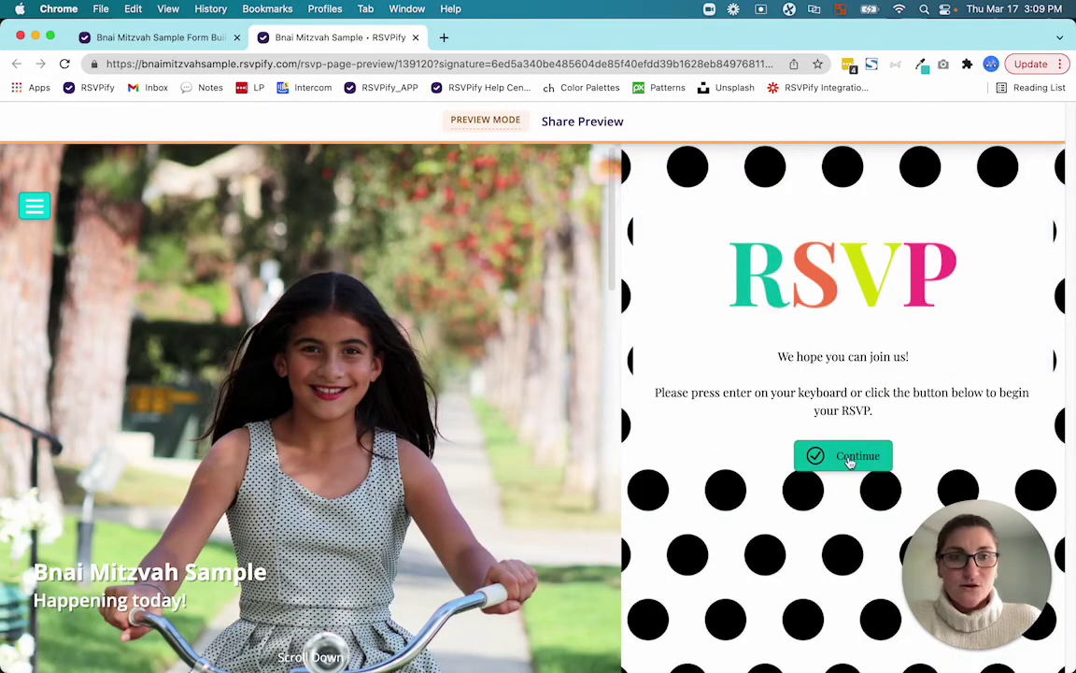
{"action": "left_click", "coordinate": [850, 458]}
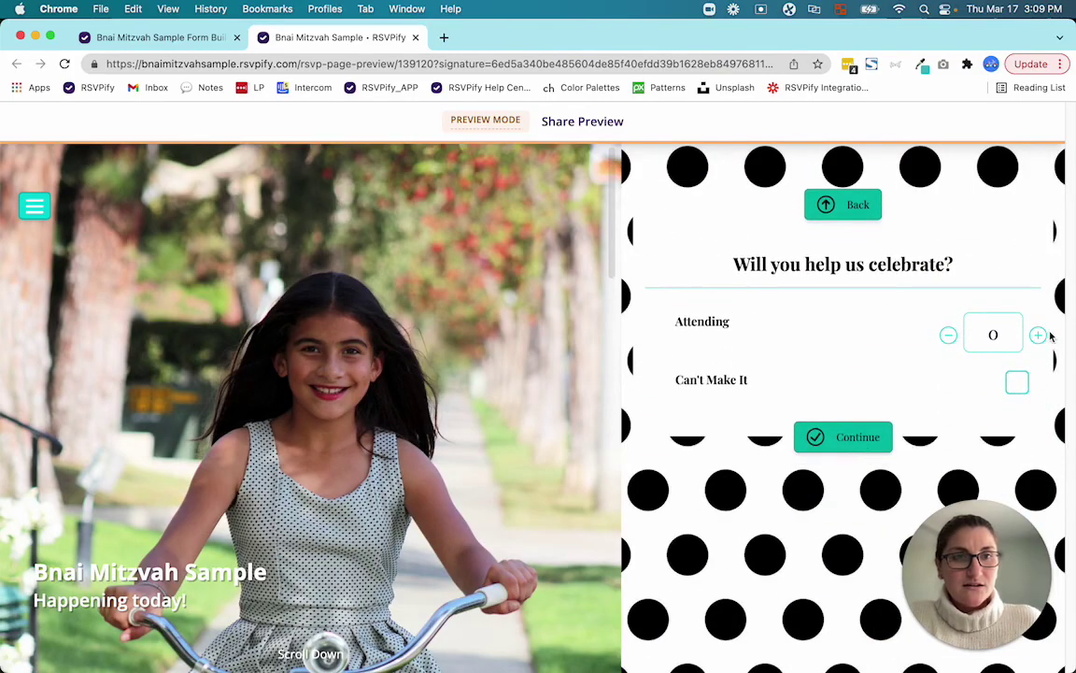
{"action": "left_click_drag", "start_coordinate": [1002, 536], "coordinate": [149, 542]}
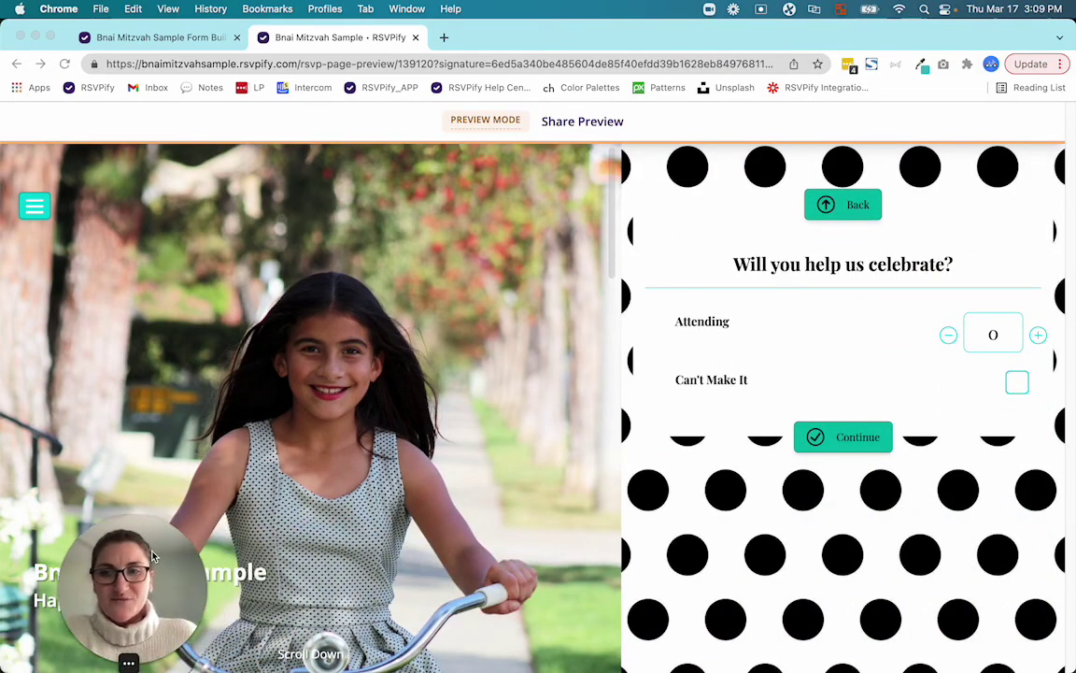
{"action": "left_click", "coordinate": [1039, 335]}
{"action": "left_click", "coordinate": [1039, 336]}
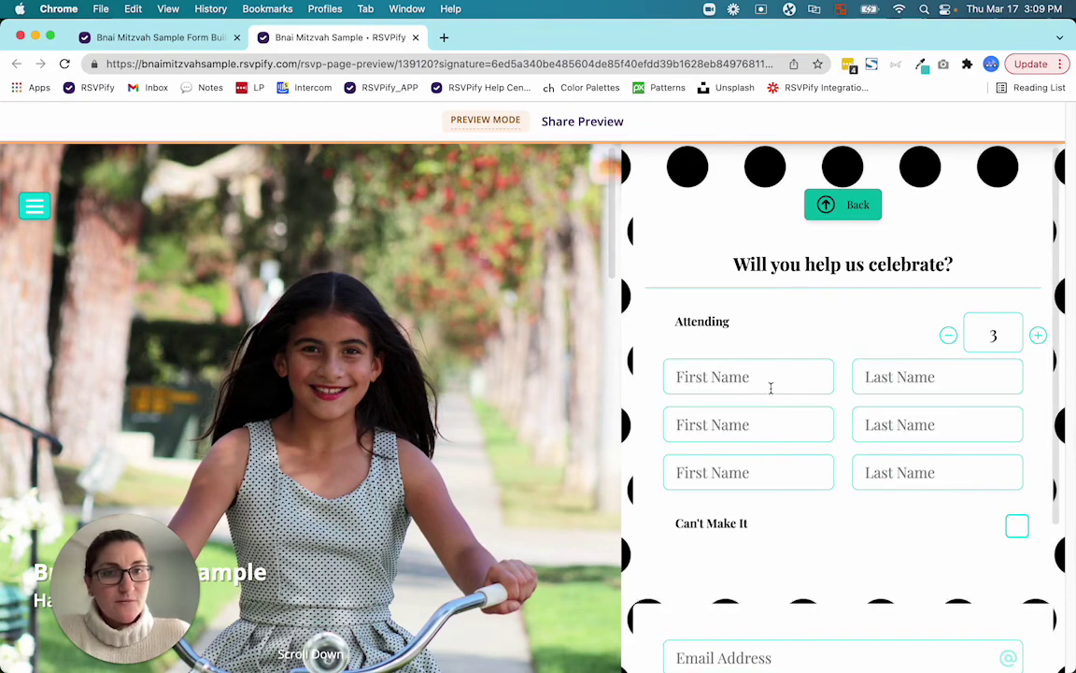
{"action": "left_click", "coordinate": [812, 381]}
{"action": "type", "text": "t"}
{"action": "key", "text": "Tab"}
{"action": "type", "text": "t"}
{"action": "key", "text": "Tab"}
{"action": "type", "text": "y"}
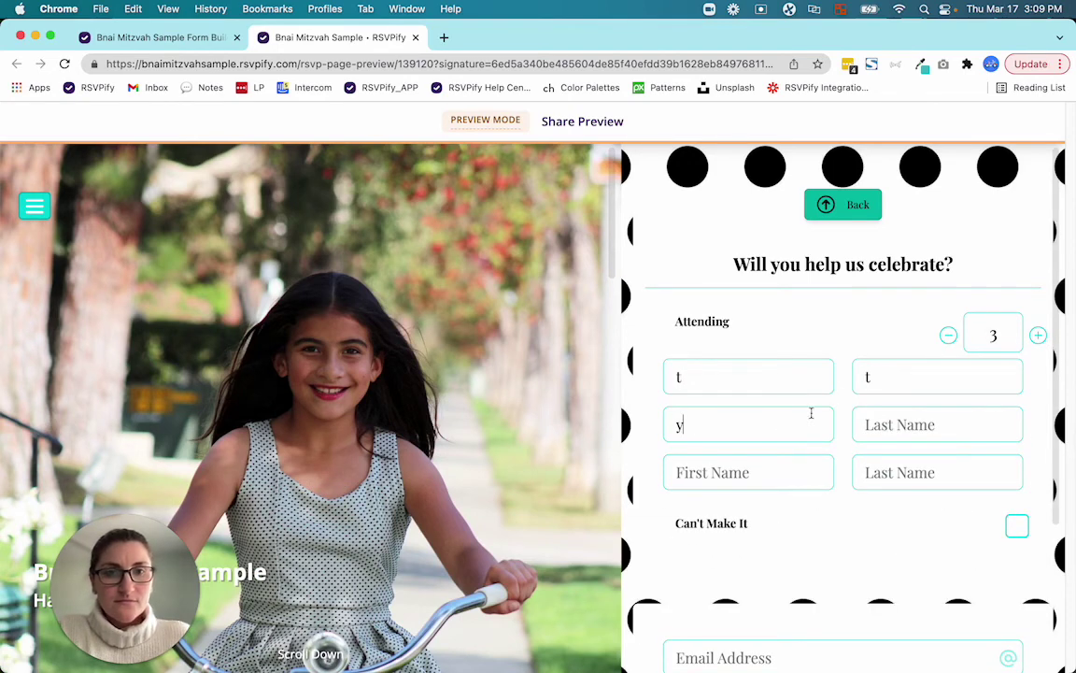
{"action": "type", "text": "y"}
{"action": "type", "text": "u"}
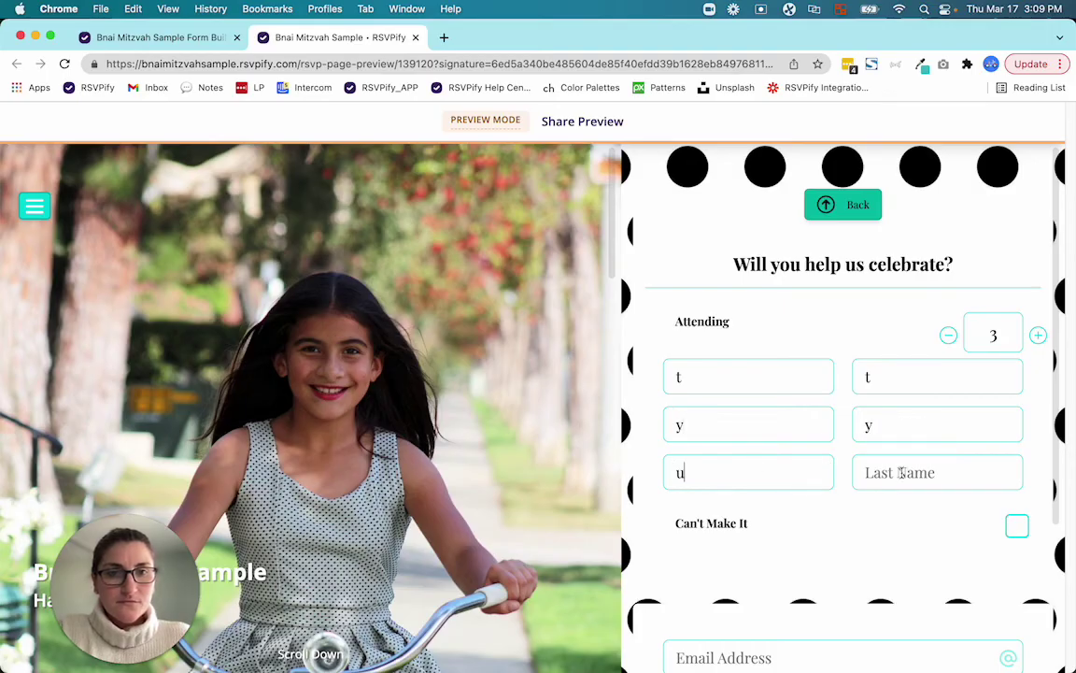
{"action": "left_click", "coordinate": [914, 484]}
{"action": "type", "text": "u"}
{"action": "scroll", "coordinate": [915, 484], "scroll_direction": "down", "scroll_amount": 3}
{"action": "left_click", "coordinate": [859, 526]}
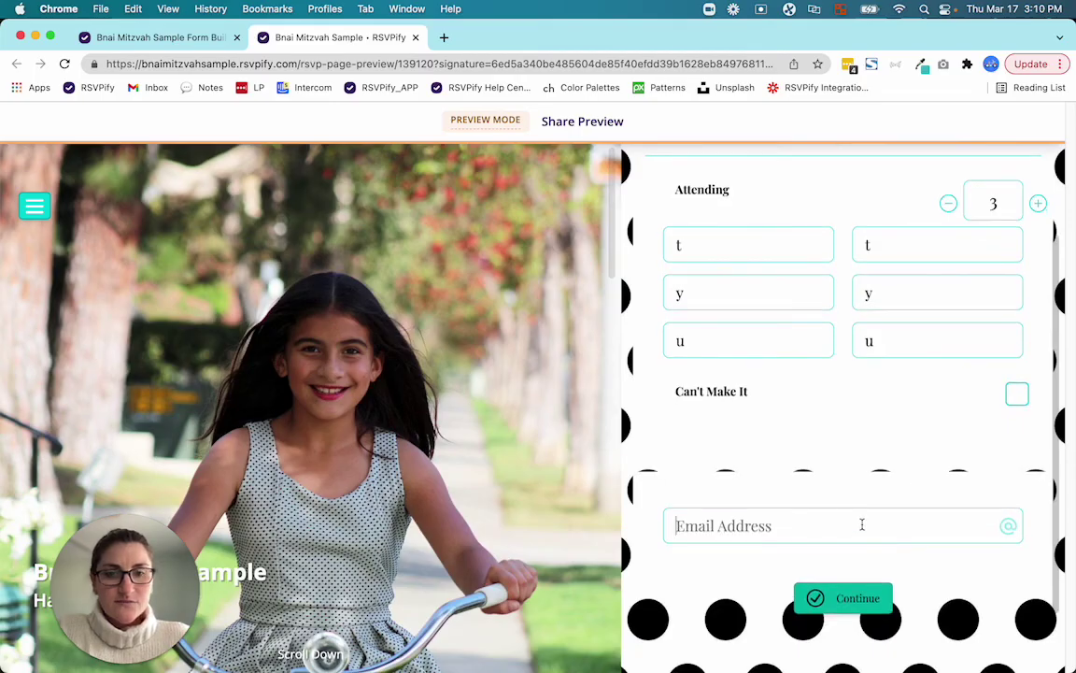
{"action": "type", "text": "t@t.com"}
{"action": "key", "text": "Return"}
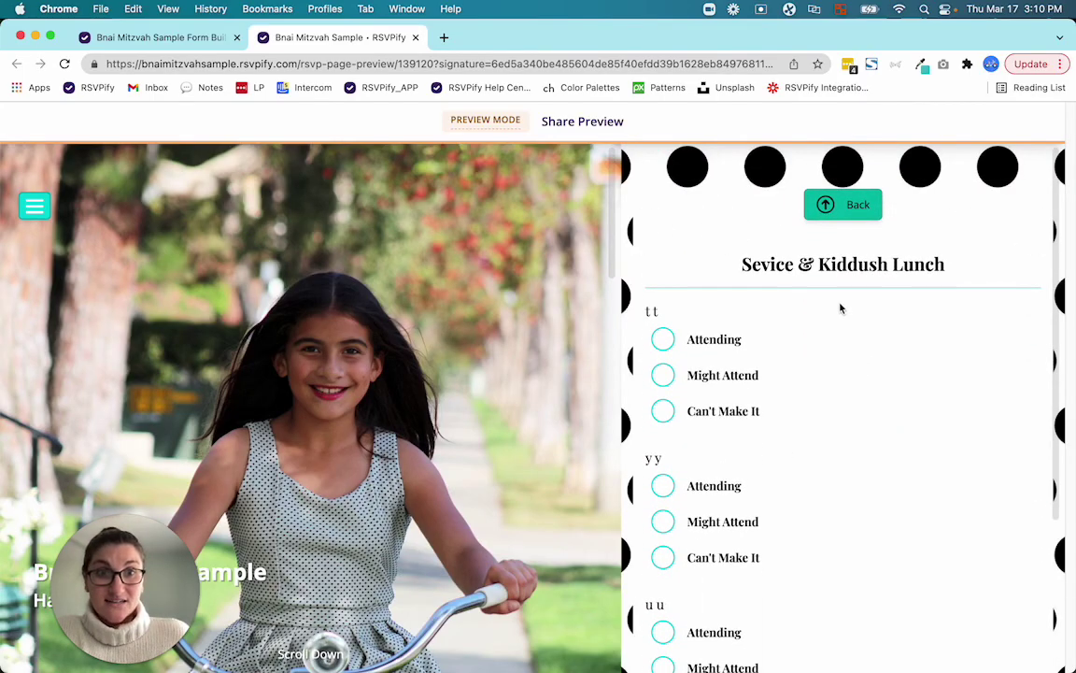
Mark lunch as Attending, Might Attend and Can't Make It, and all three Attending the Party.
{"action": "left_click", "coordinate": [663, 341]}
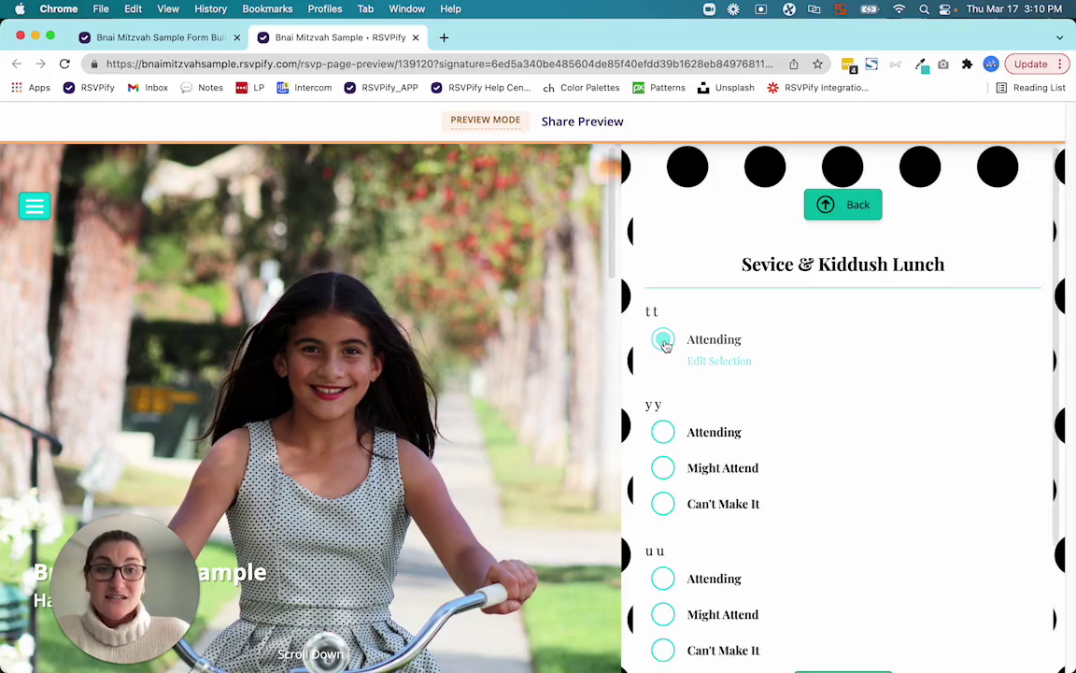
{"action": "left_click", "coordinate": [664, 470]}
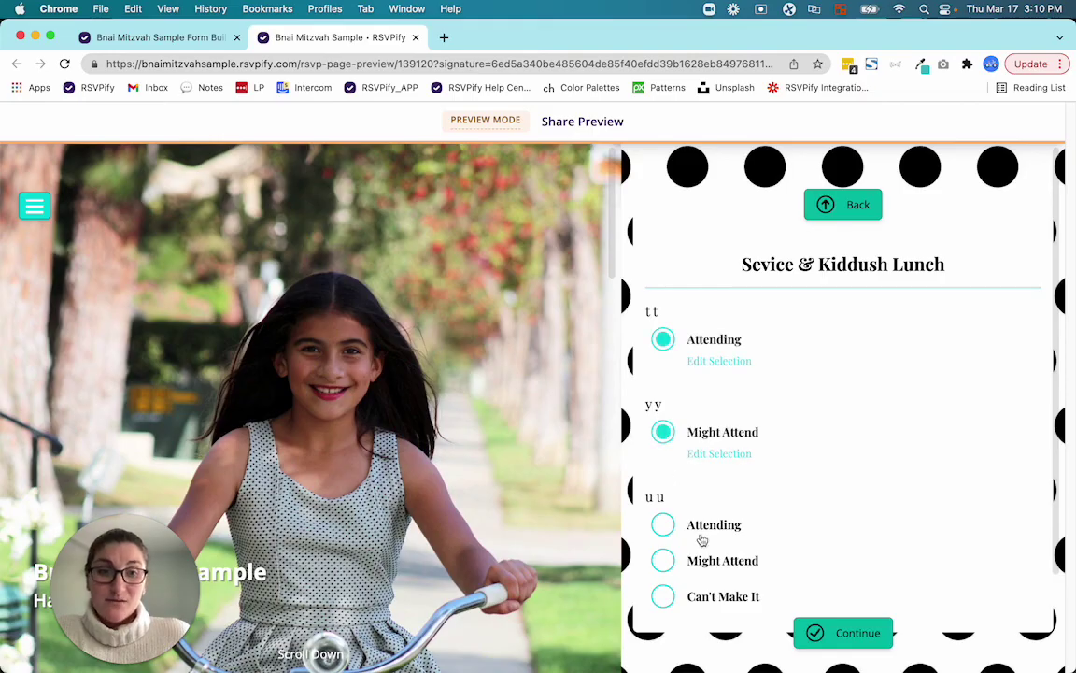
{"action": "left_click", "coordinate": [664, 599]}
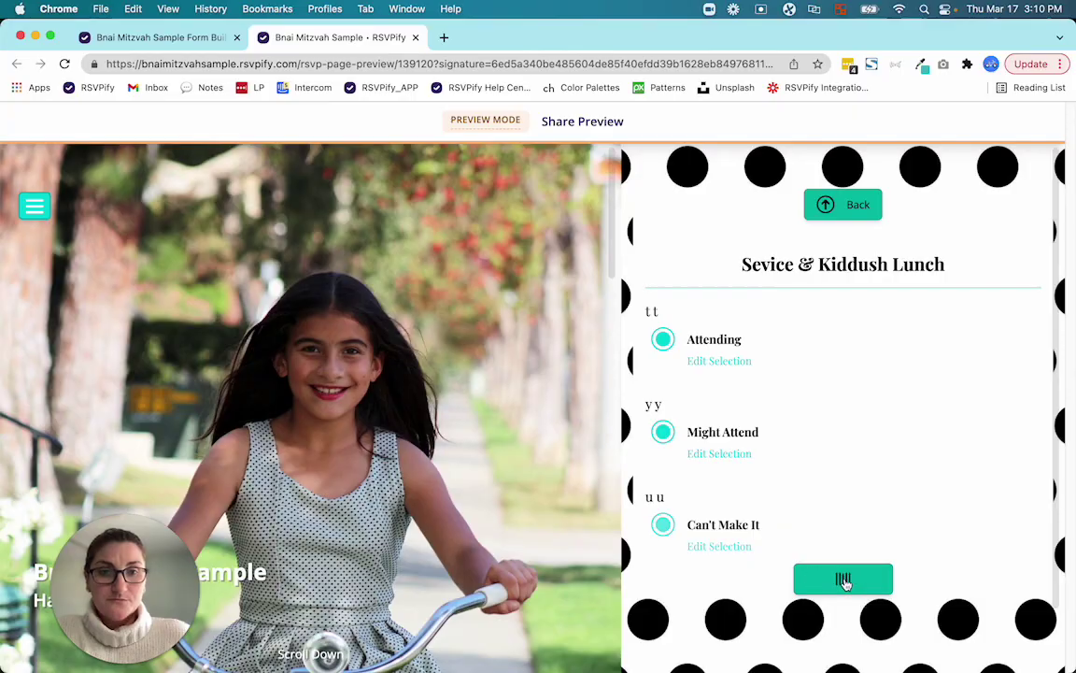
{"action": "left_click", "coordinate": [842, 580]}
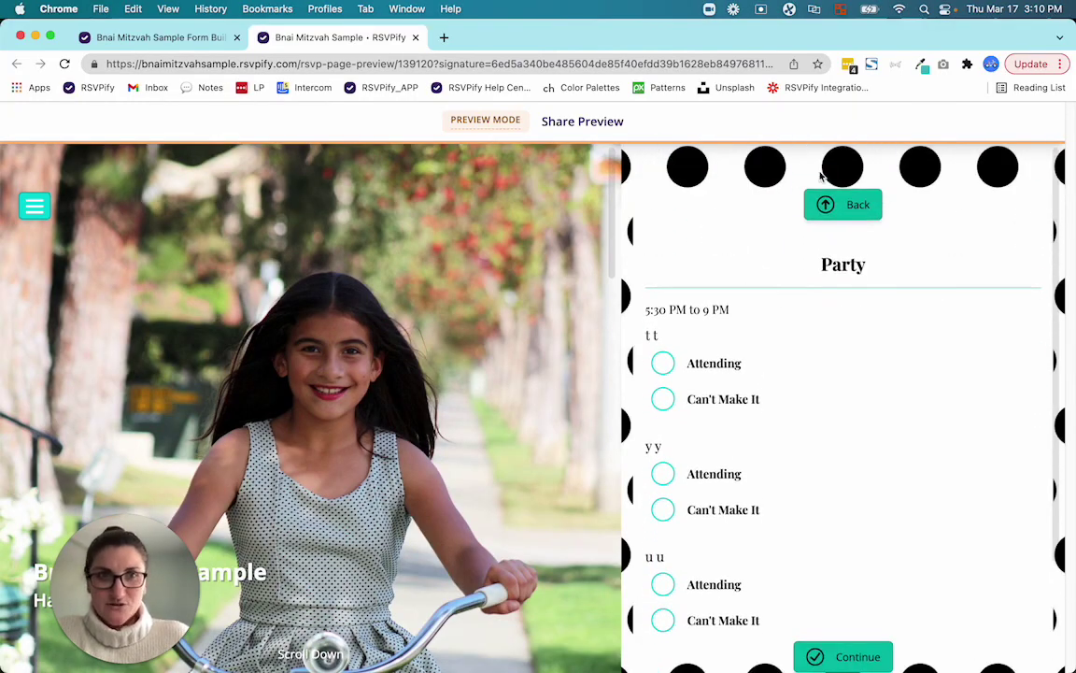
{"action": "left_click", "coordinate": [663, 362]}
{"action": "left_click", "coordinate": [662, 455]}
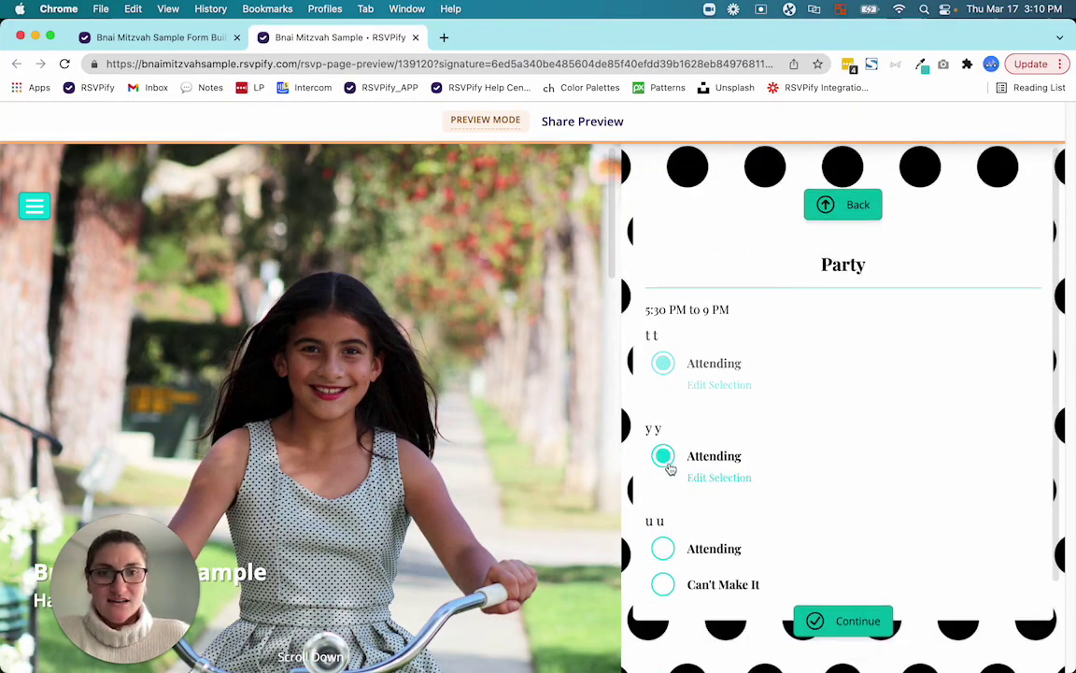
{"action": "left_click", "coordinate": [663, 547]}
{"action": "left_click", "coordinate": [841, 604]}
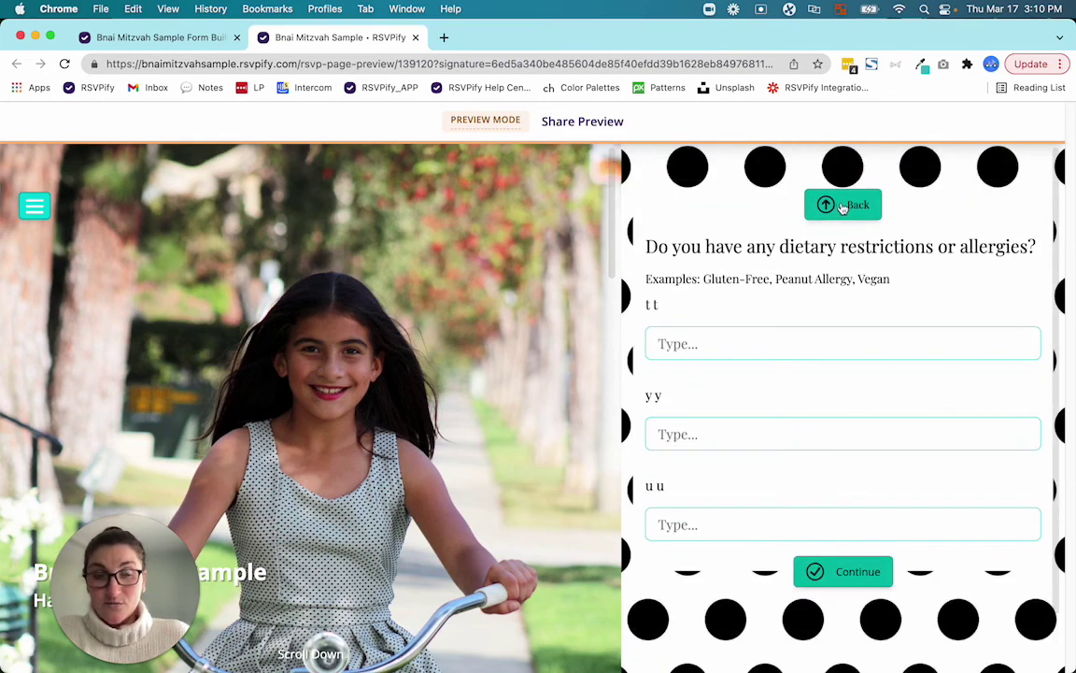
Step back in the preview and return to the Form Builder.
{"action": "left_click", "coordinate": [843, 205]}
{"action": "left_click", "coordinate": [153, 38]}
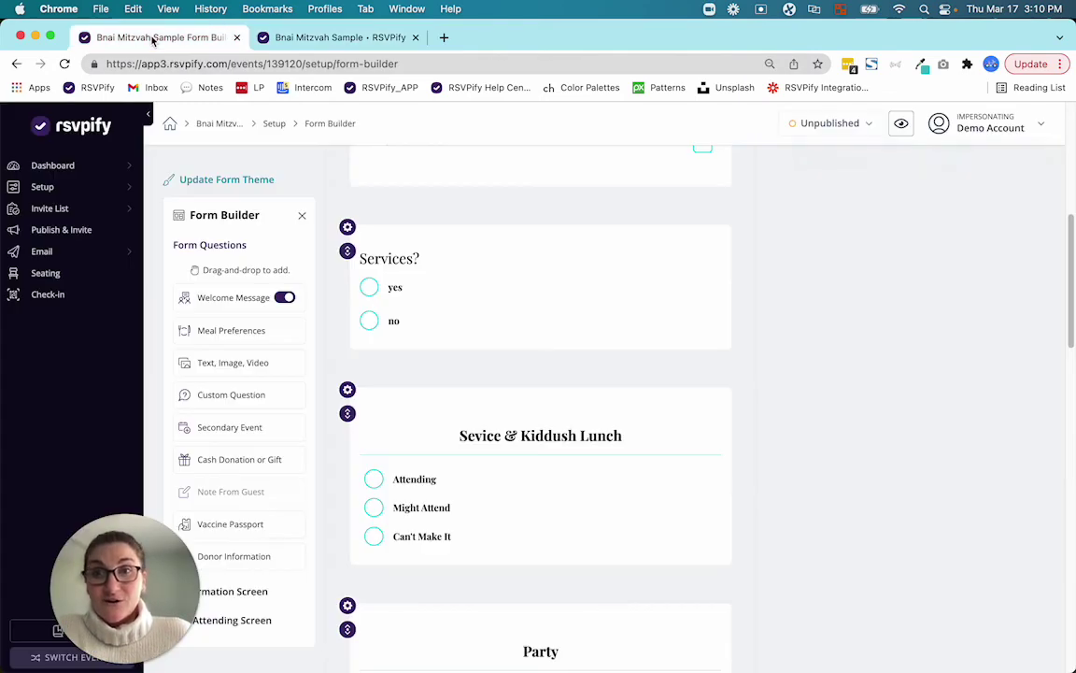
{"action": "scroll", "coordinate": [464, 317], "scroll_direction": "up", "scroll_amount": 1}
{"action": "scroll", "coordinate": [495, 365], "scroll_direction": "up", "scroll_amount": 10}
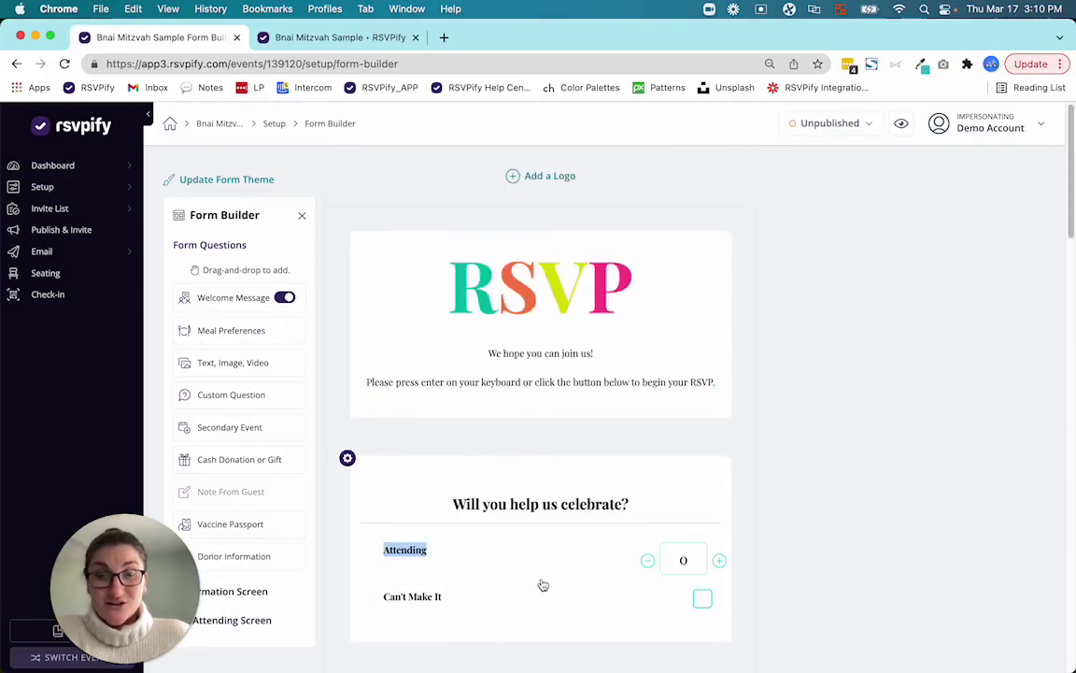
{"action": "left_click_drag", "start_coordinate": [543, 585], "coordinate": [605, 586]}
{"action": "left_click", "coordinate": [785, 511]}
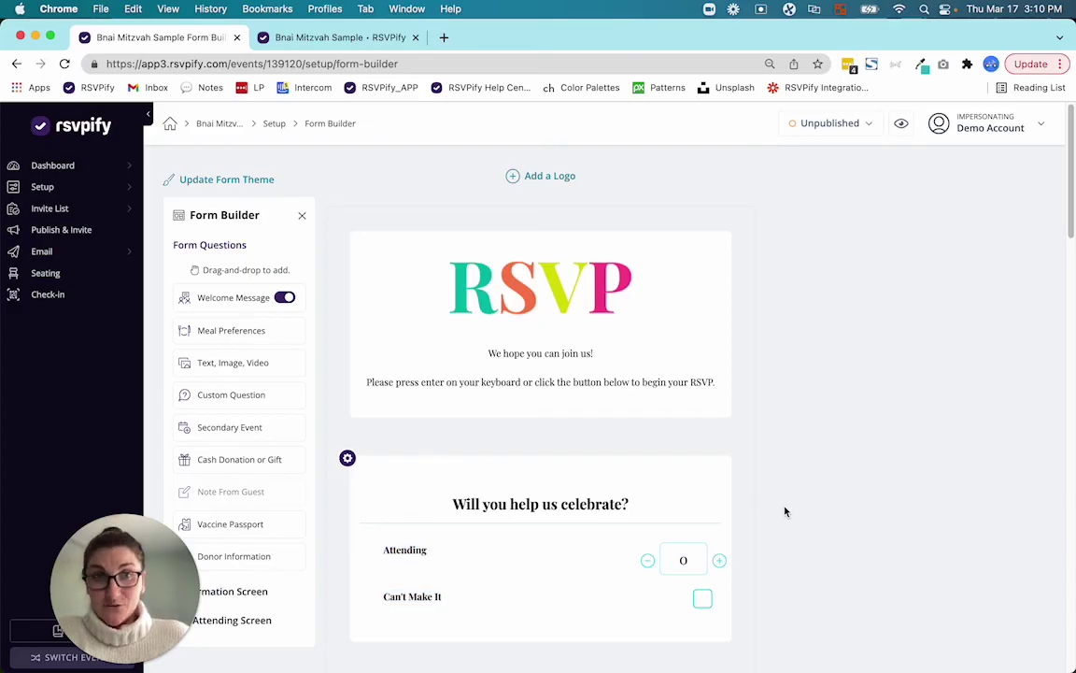